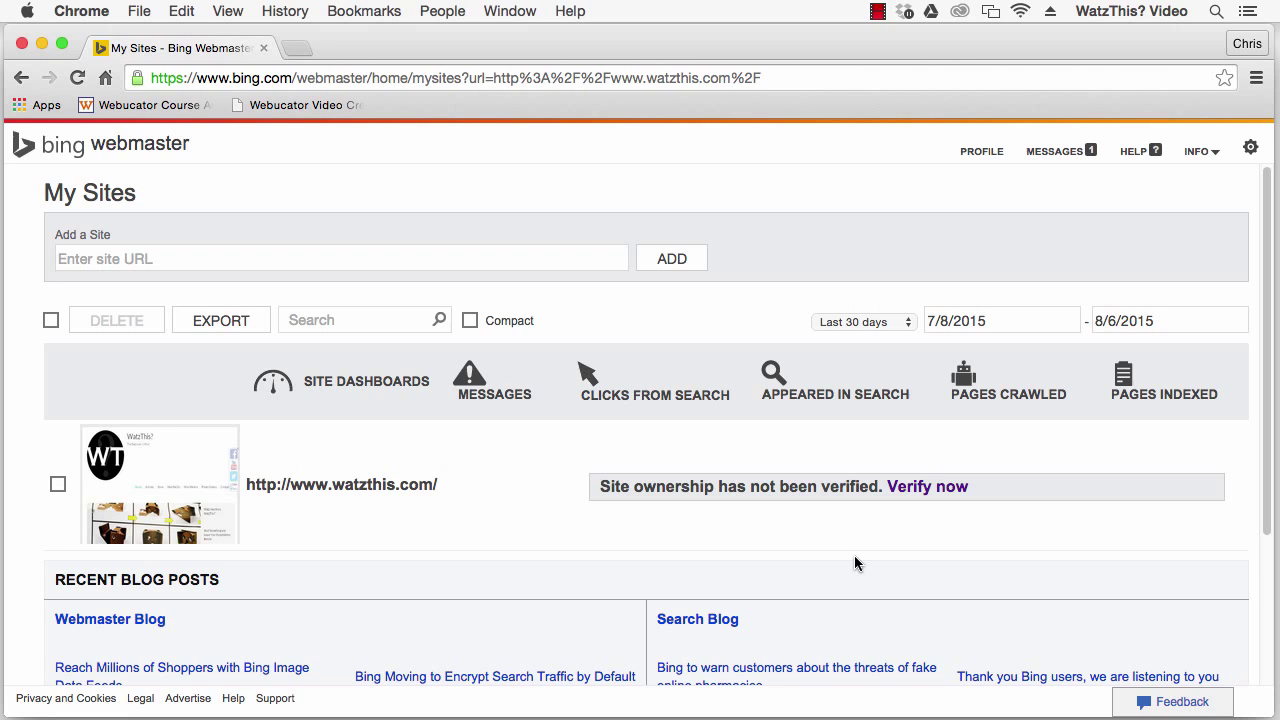
{"action": "left_click", "coordinate": [917, 488]}
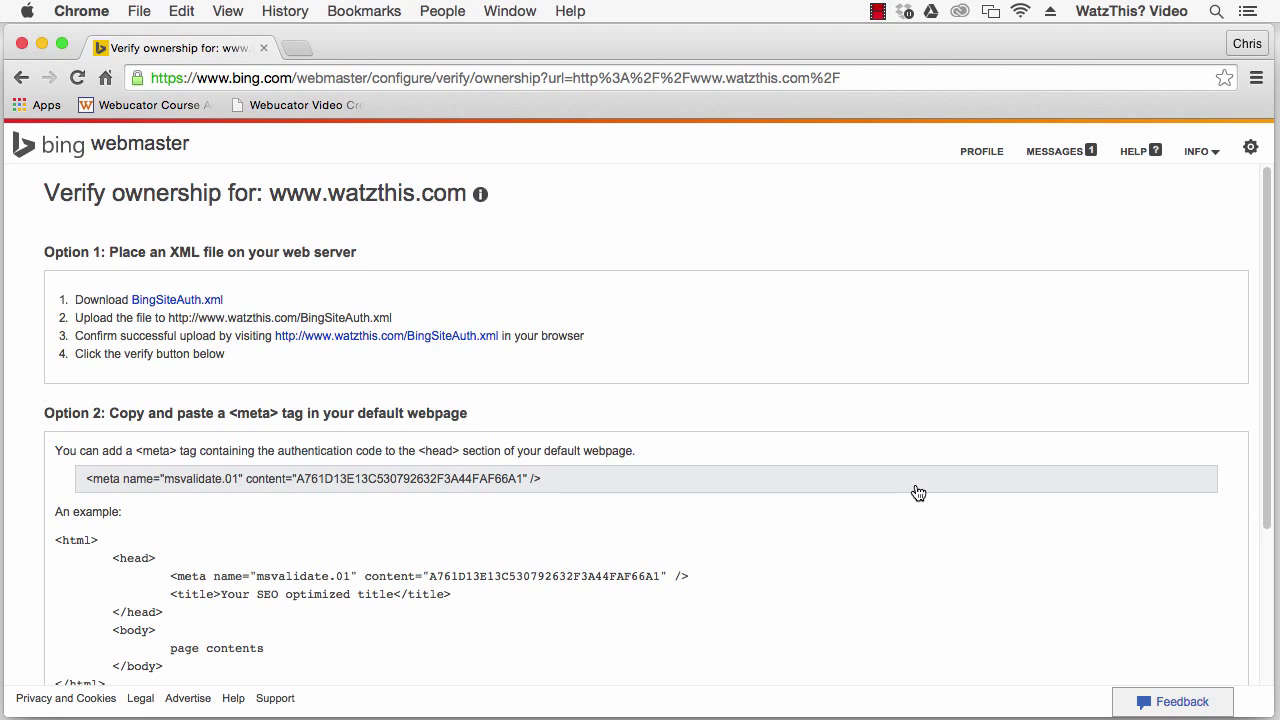
{"action": "mouse_move", "coordinate": [1272, 346]}
{"action": "left_mouse_down"}
{"action": "mouse_move", "coordinate": [1273, 500]}
{"action": "mouse_move", "coordinate": [1273, 348]}
{"action": "left_mouse_up"}
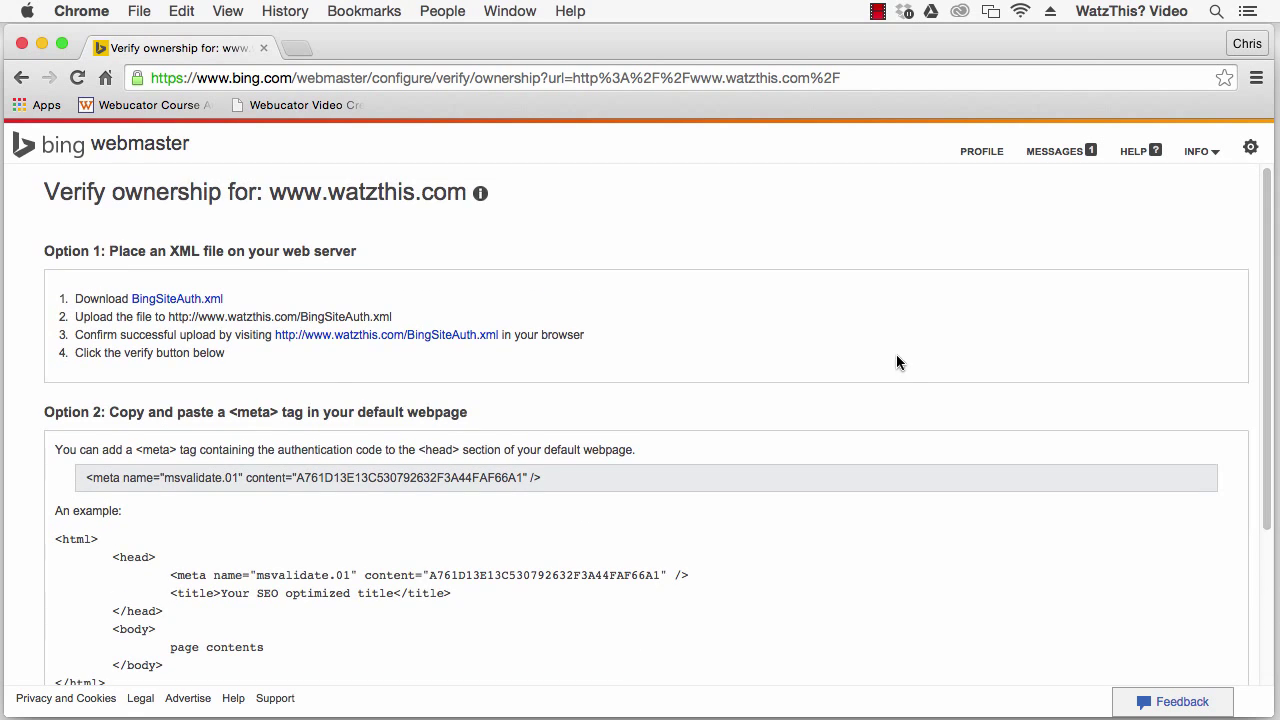
{"action": "left_click", "coordinate": [172, 302]}
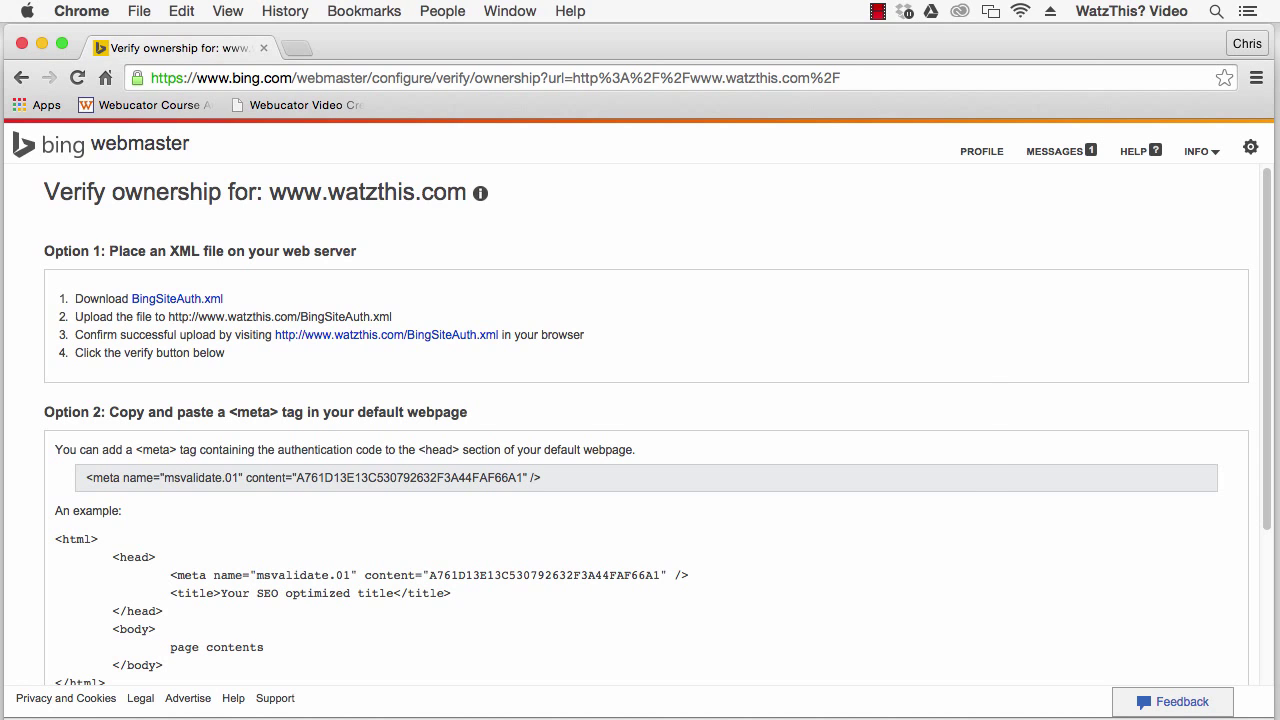
In FileZilla, connect to the saved watzthis.com site from the Site Manager
{"action": "key", "text": "cmd+Tab"}
{"action": "key", "text": "super+Tab"}
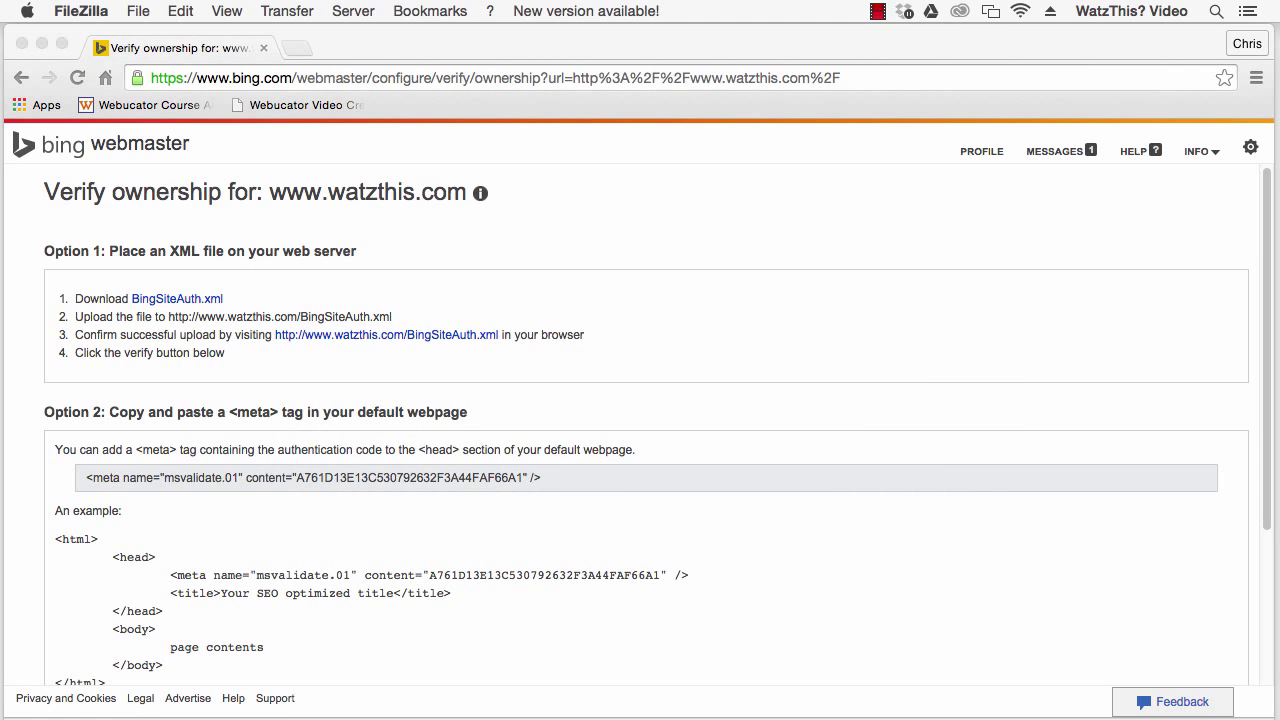
{"action": "left_click", "coordinate": [140, 14]}
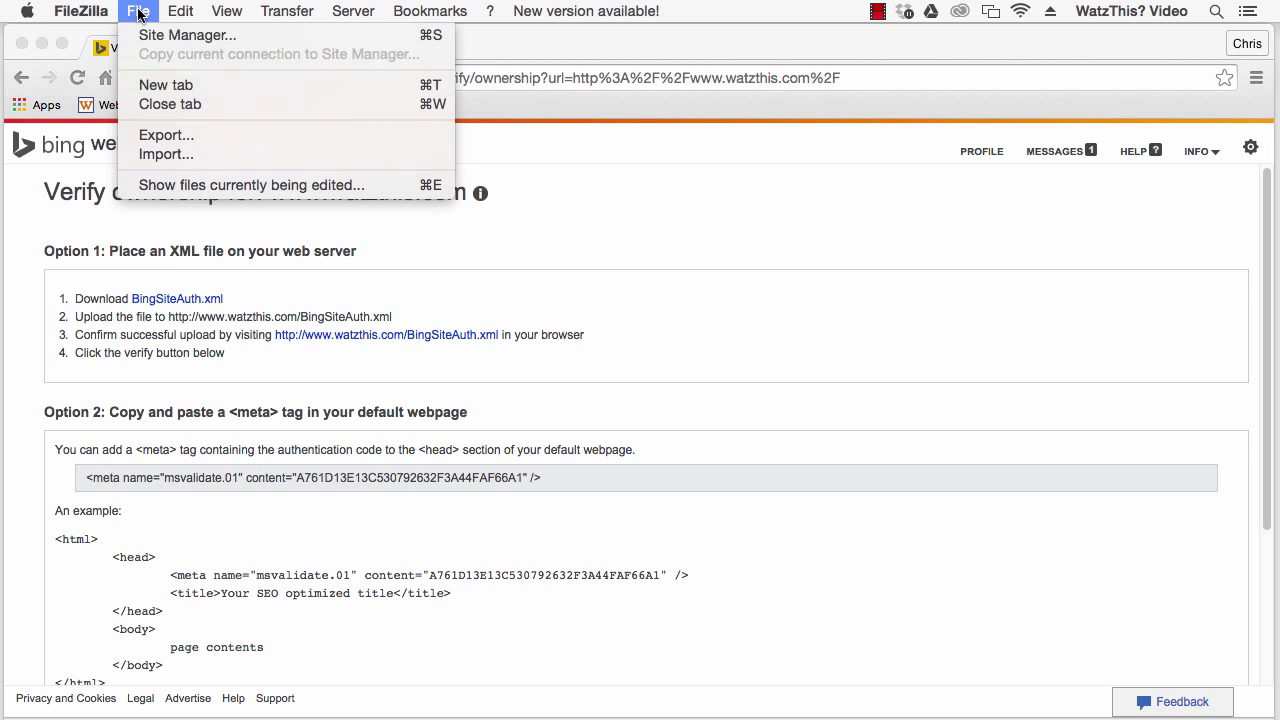
{"action": "left_click", "coordinate": [150, 35]}
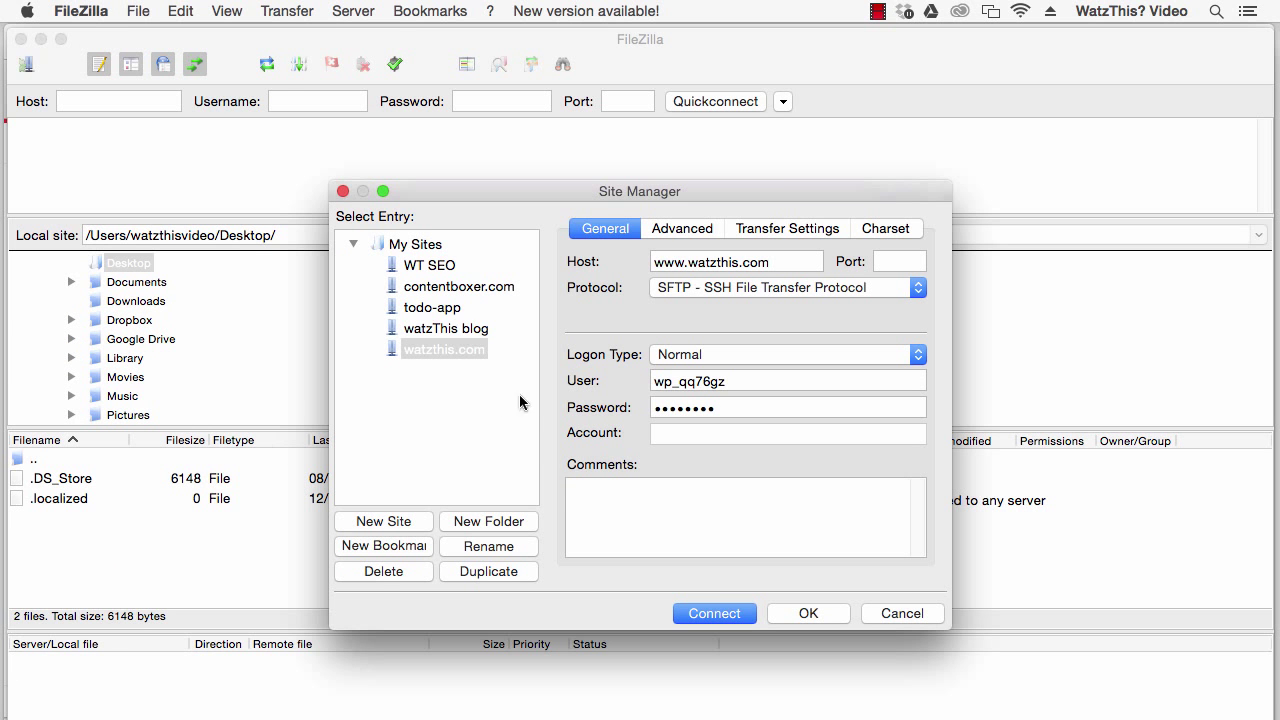
{"action": "left_click", "coordinate": [697, 615]}
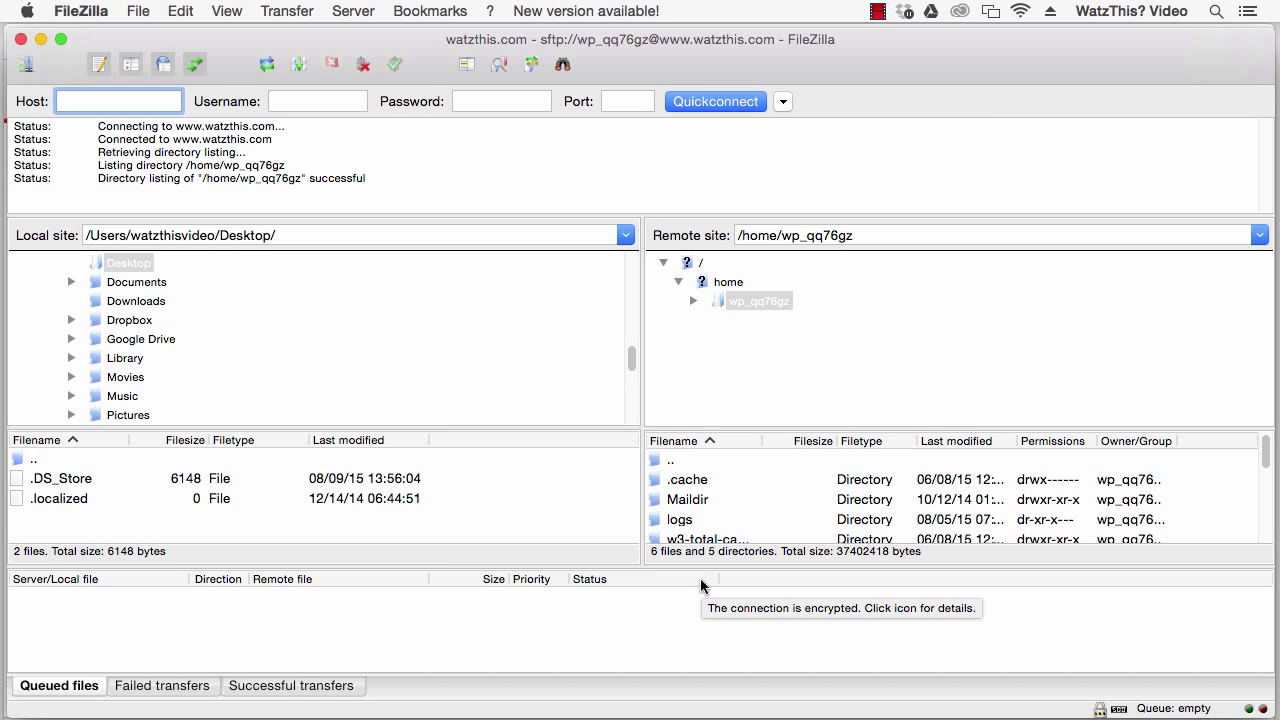
Upload BingSiteAuth.xml from local Downloads into the remote watzthis.com folder, then return to Chrome
{"action": "left_click_drag", "start_coordinate": [701, 430], "coordinate": [693, 345]}
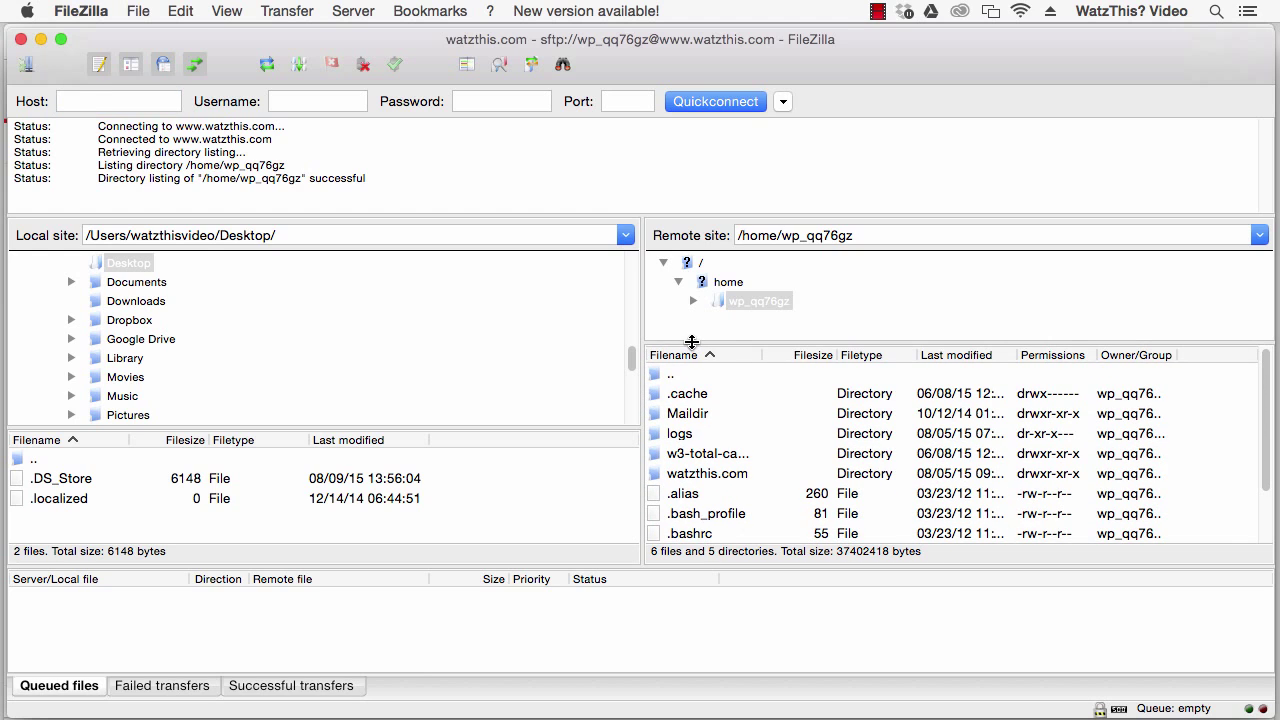
{"action": "double_click", "coordinate": [686, 474]}
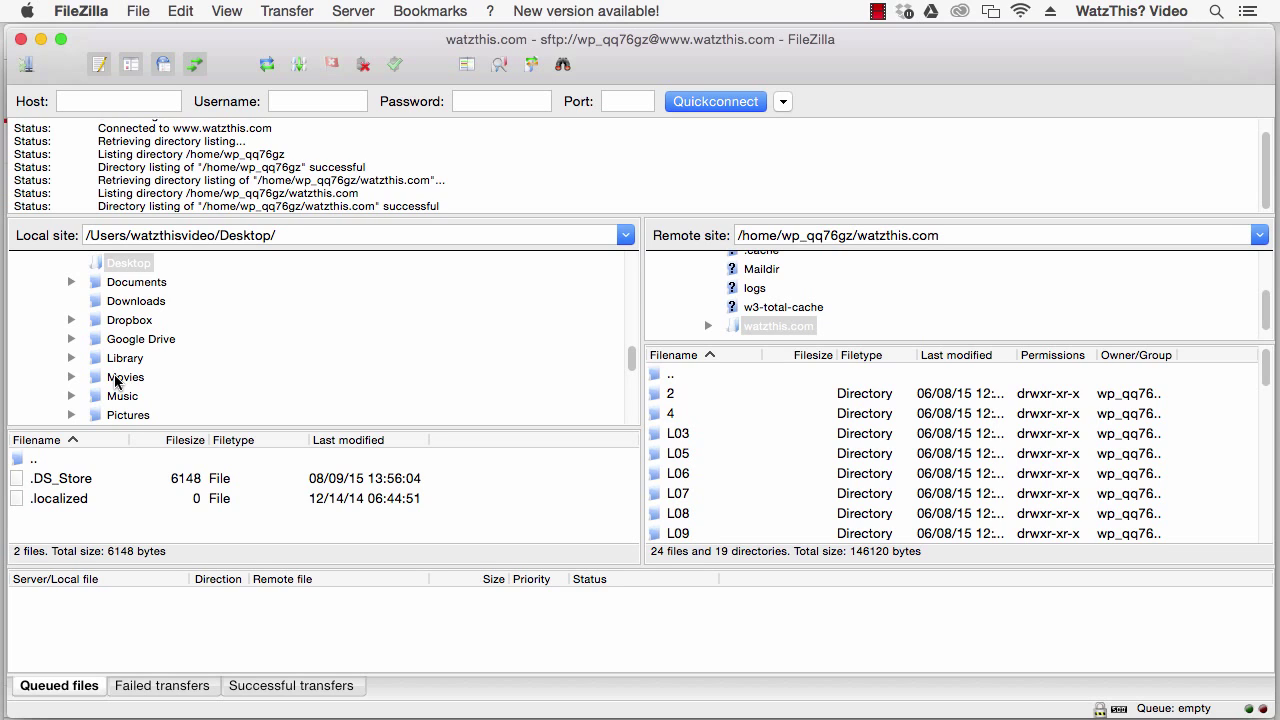
{"action": "left_click", "coordinate": [127, 304]}
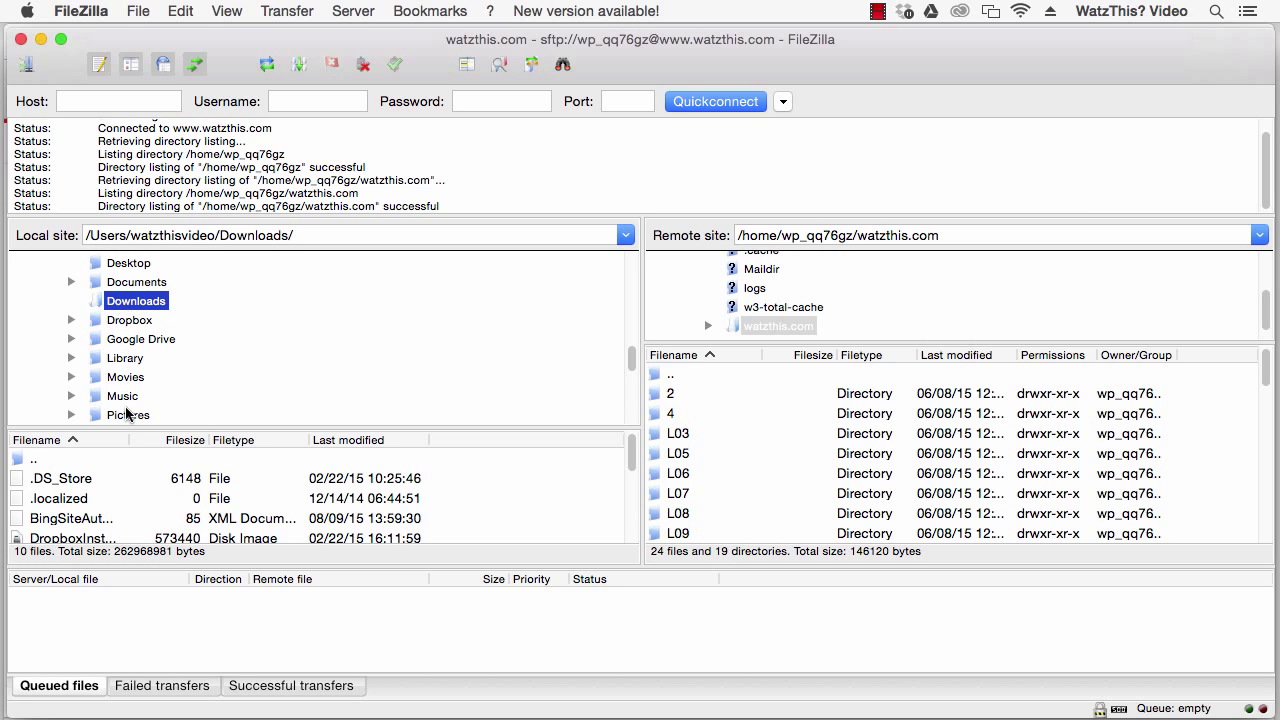
{"action": "left_click_drag", "start_coordinate": [120, 431], "coordinate": [118, 356]}
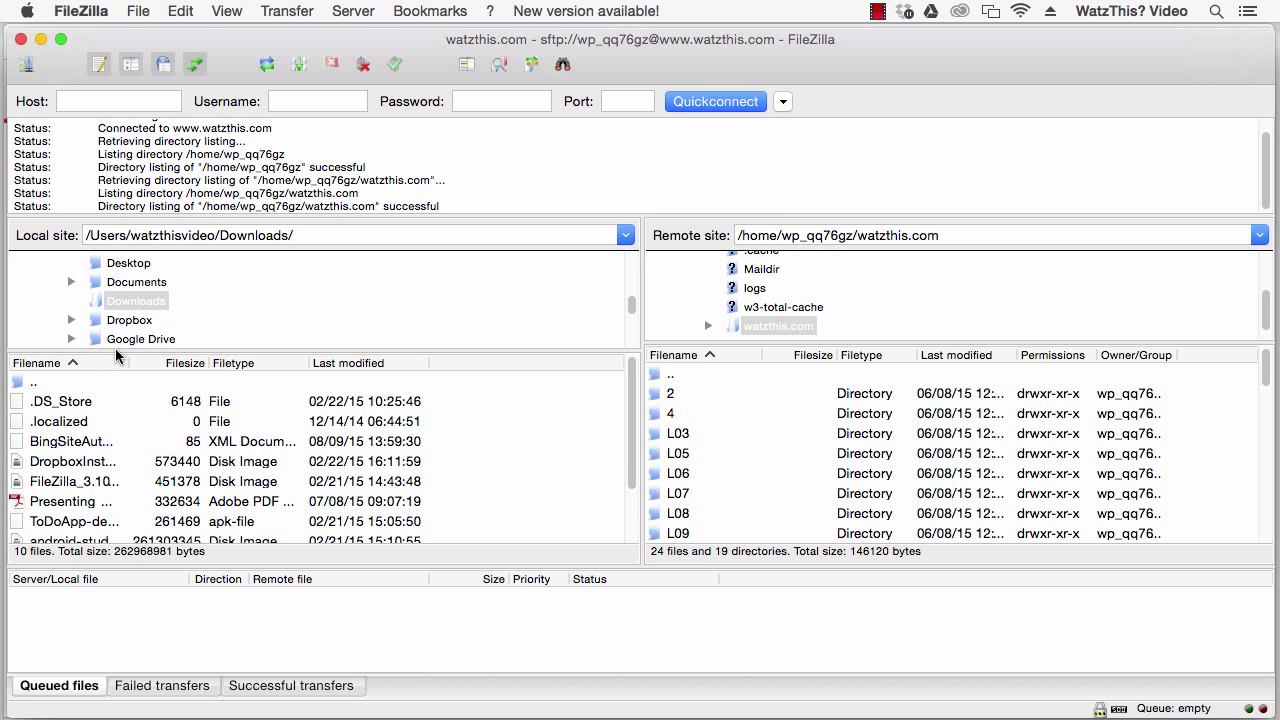
{"action": "left_click", "coordinate": [72, 445]}
{"action": "right_click", "coordinate": [72, 445]}
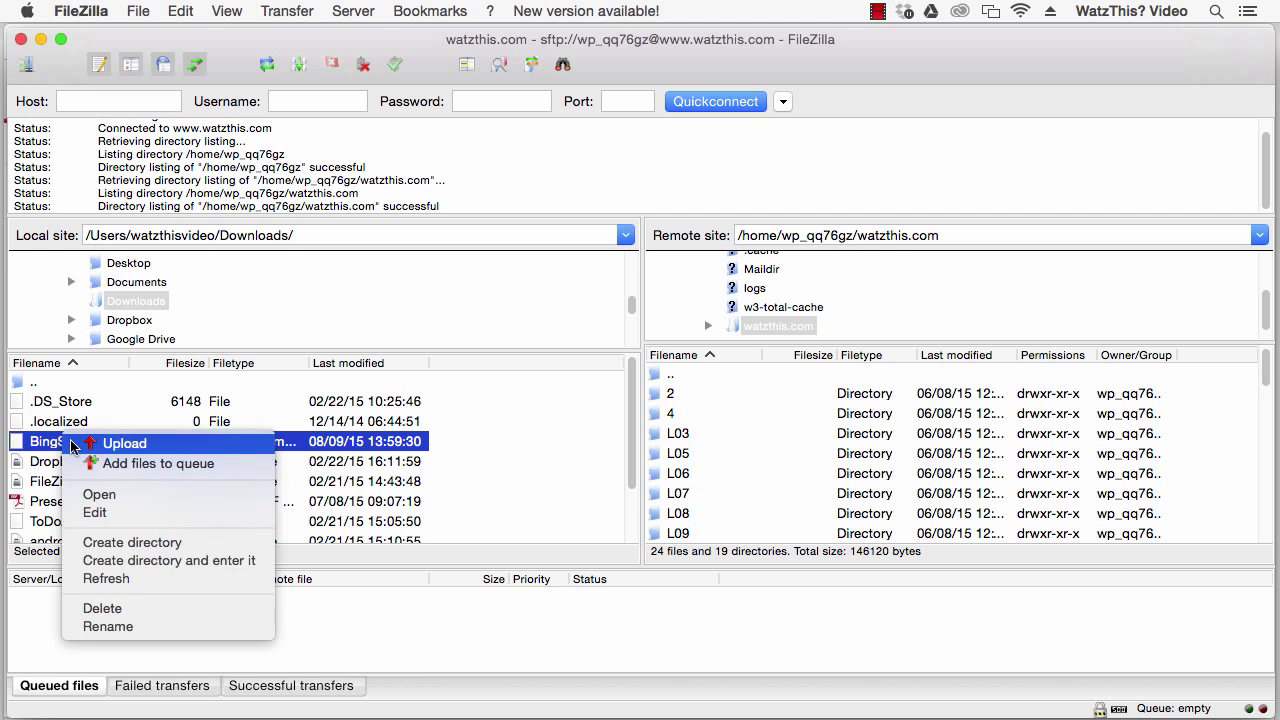
{"action": "left_click", "coordinate": [107, 452]}
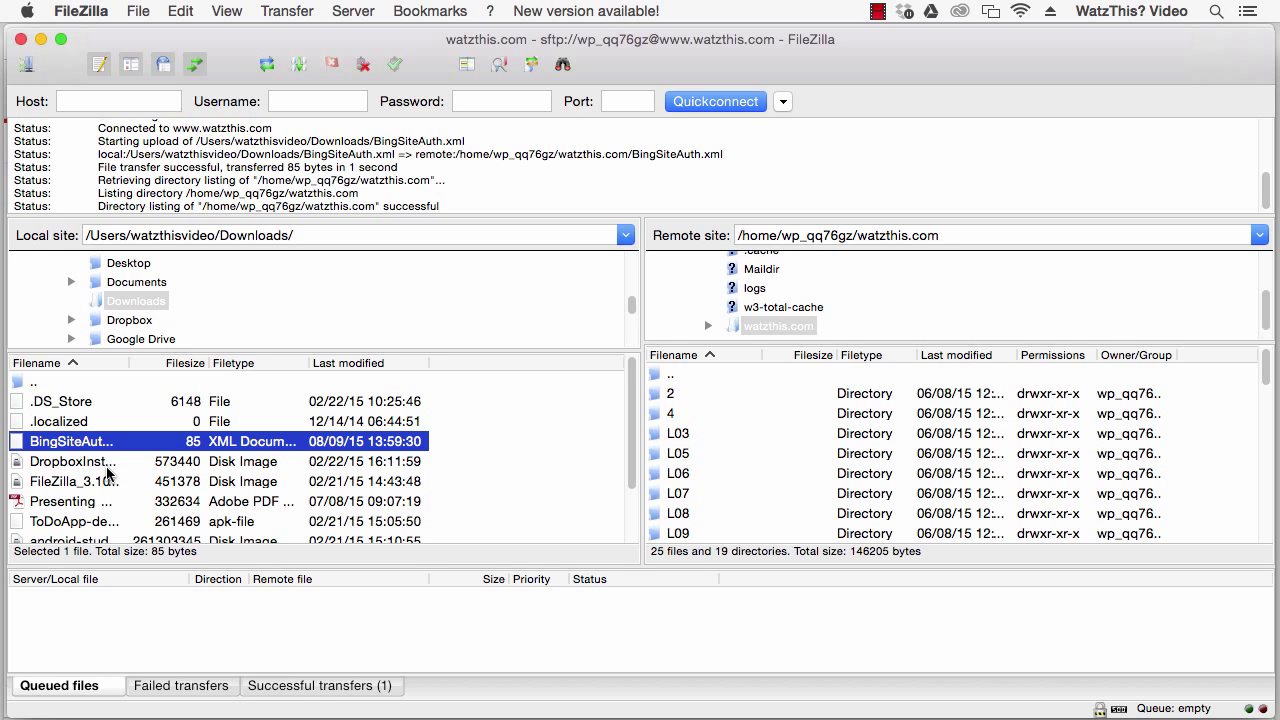
{"action": "key", "text": "super+Tab"}
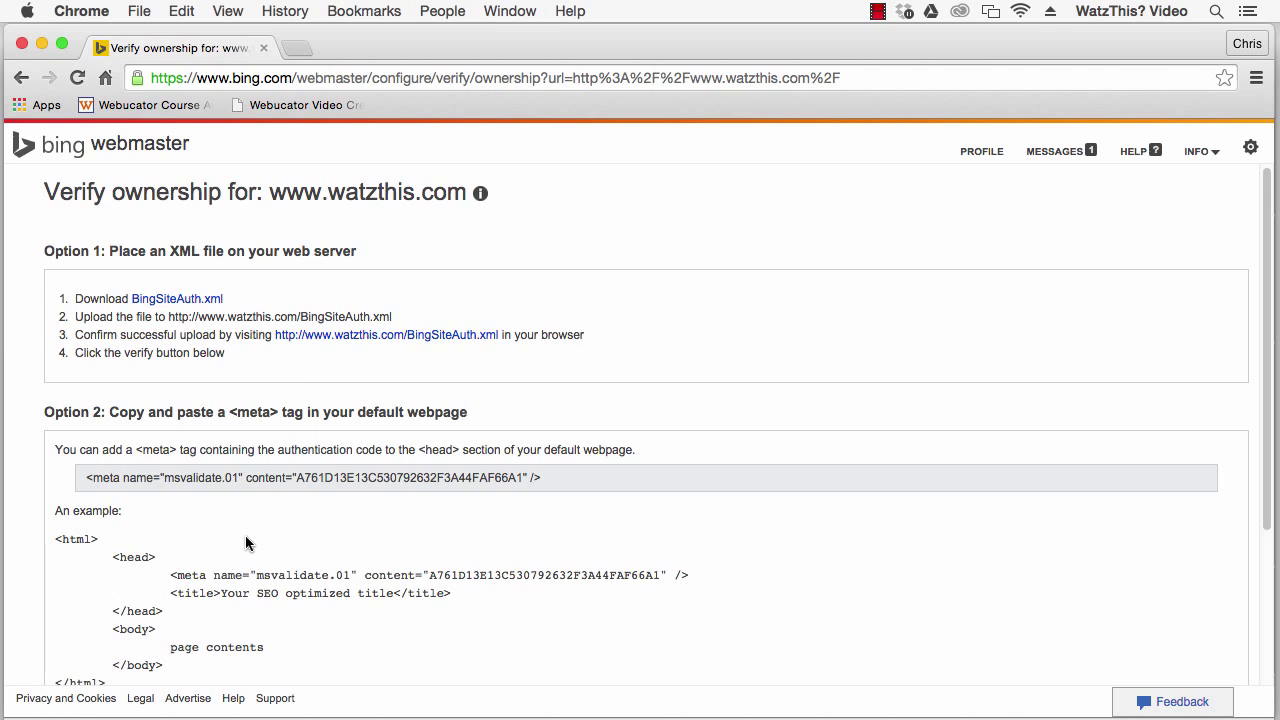
{"action": "left_click", "coordinate": [339, 336]}
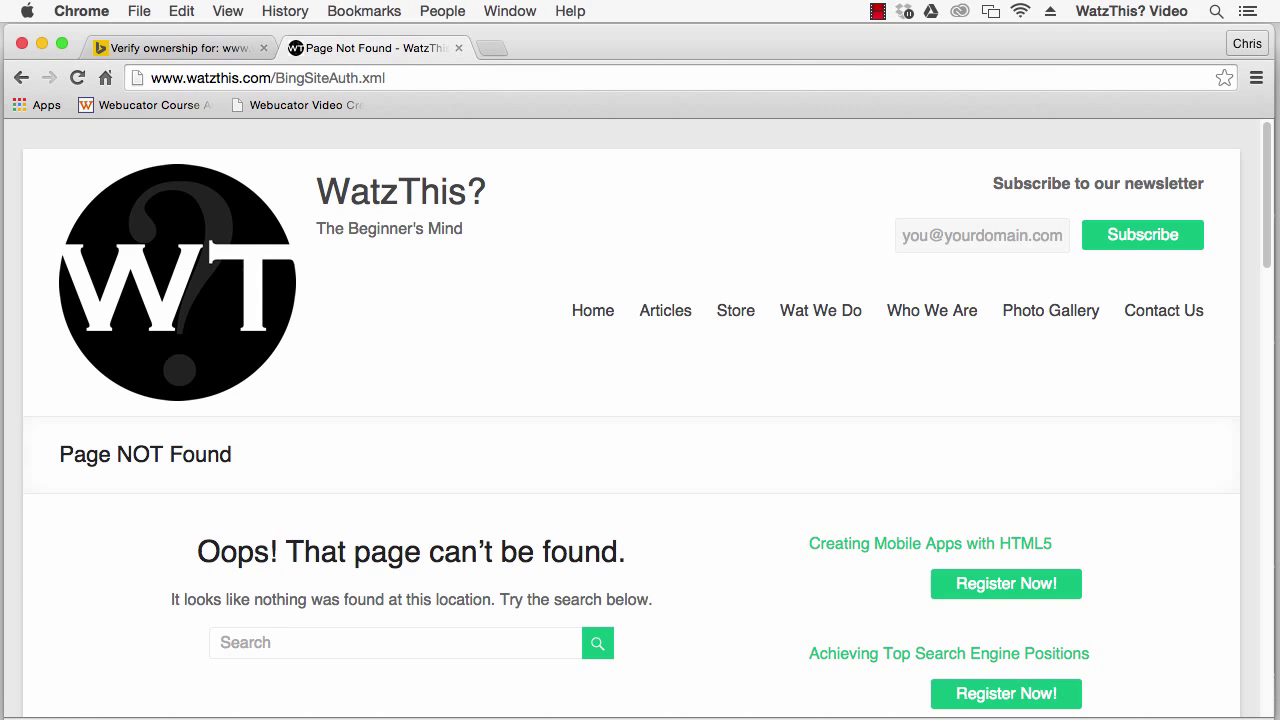
{"action": "left_click", "coordinate": [212, 47]}
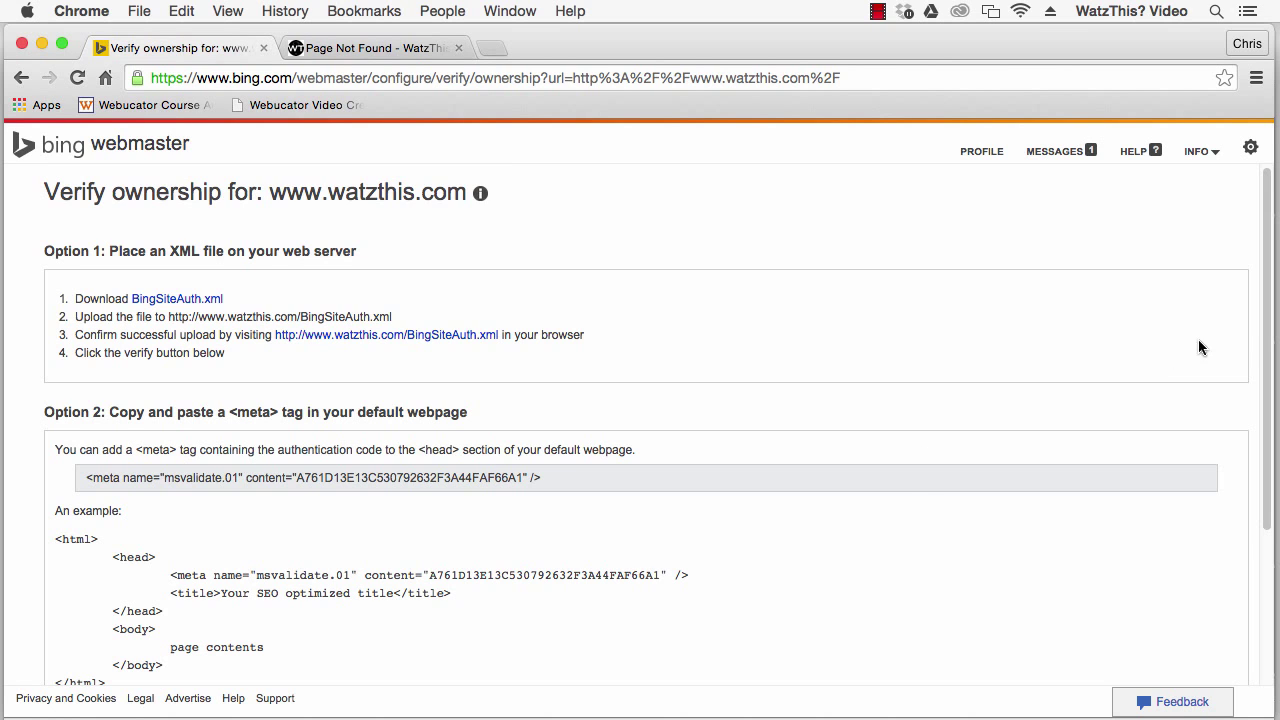
Copy the content value from Option 2's msvalidate.01 meta tag
{"action": "left_click_drag", "start_coordinate": [1272, 334], "coordinate": [1272, 441]}
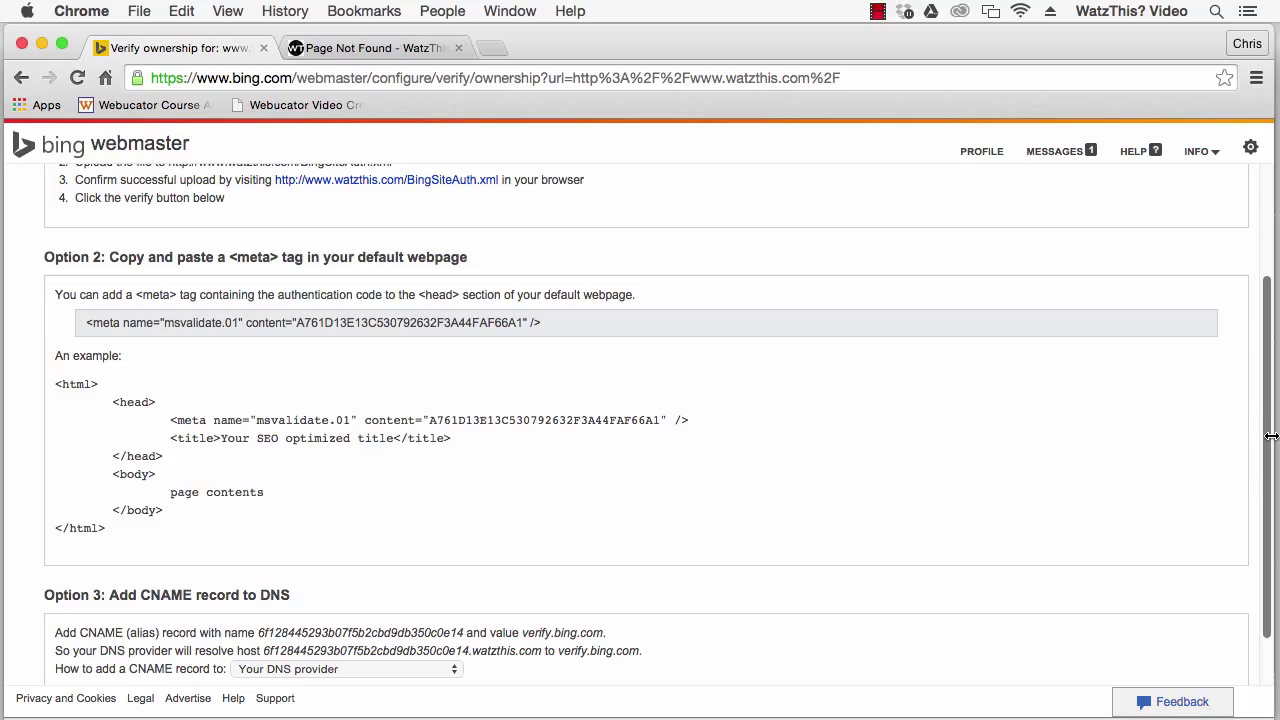
{"action": "left_click_drag", "start_coordinate": [429, 420], "coordinate": [659, 420]}
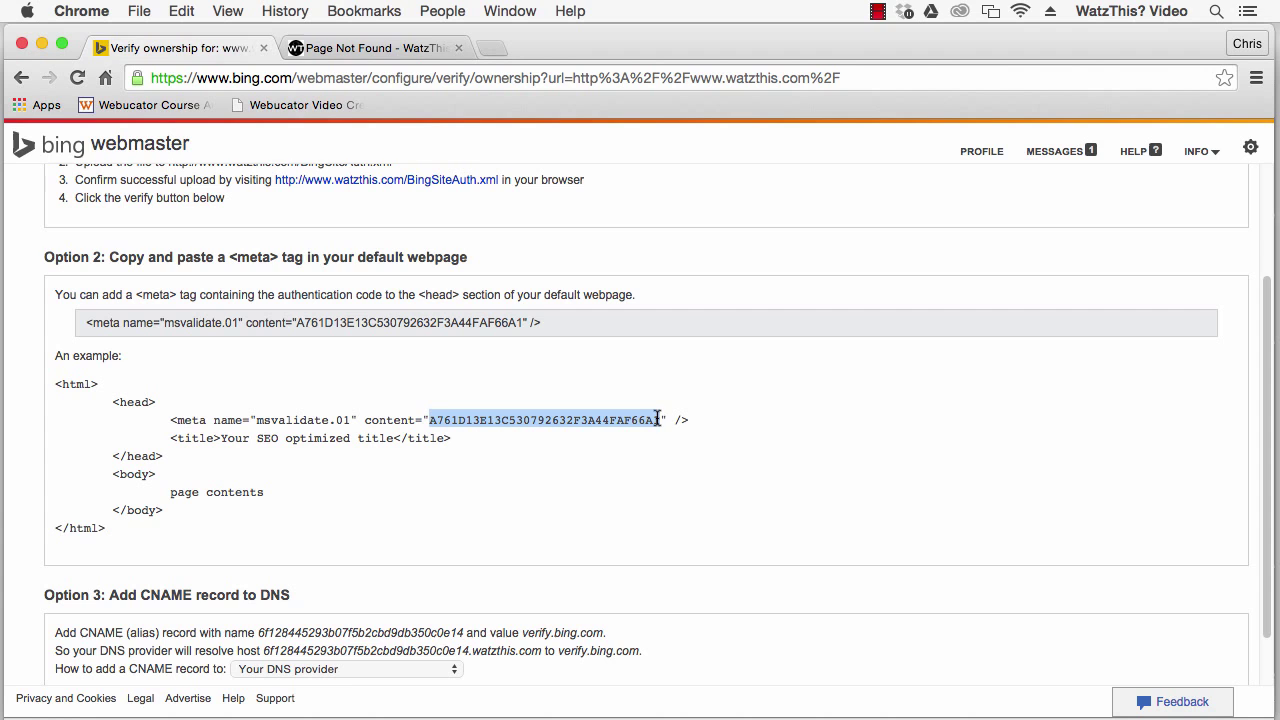
Change the WatzThis address from BingSiteAuth.xml to wp-admin and log in to WordPress
{"action": "left_click", "coordinate": [393, 47]}
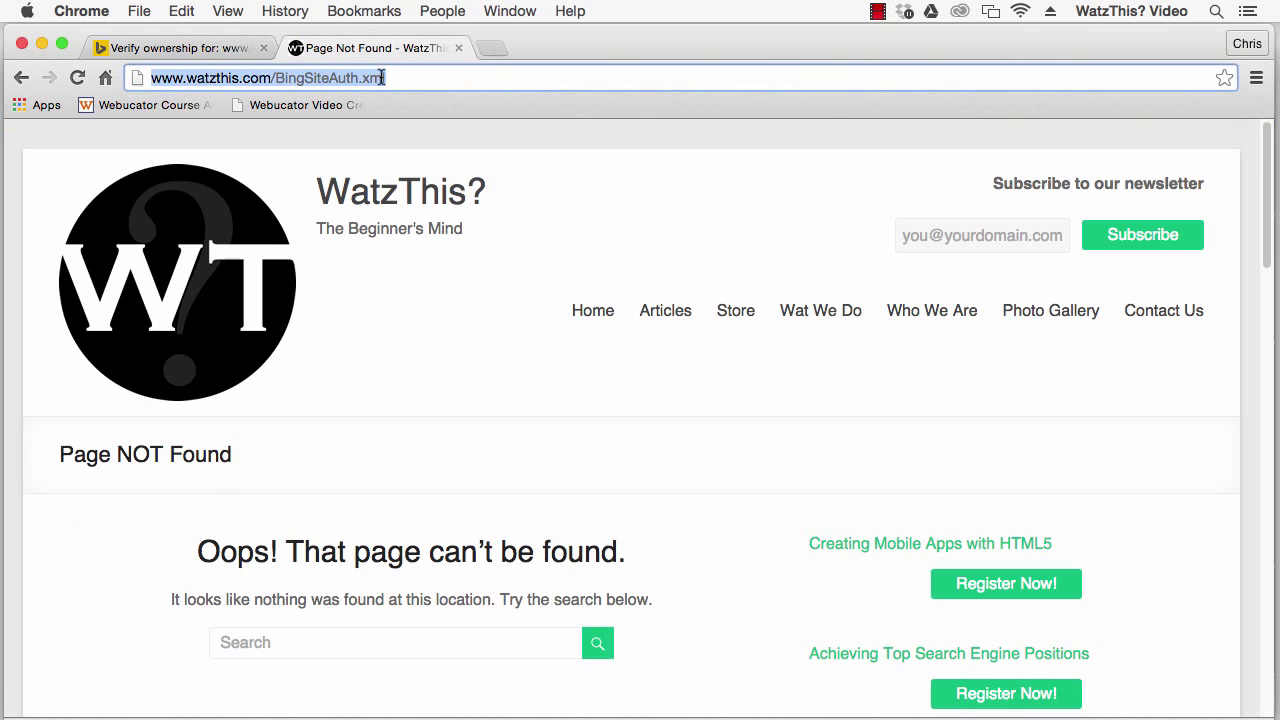
{"action": "left_click", "coordinate": [275, 78]}
{"action": "left_click_drag", "start_coordinate": [275, 78], "coordinate": [474, 77]}
{"action": "type", "text": "wp-adm"}
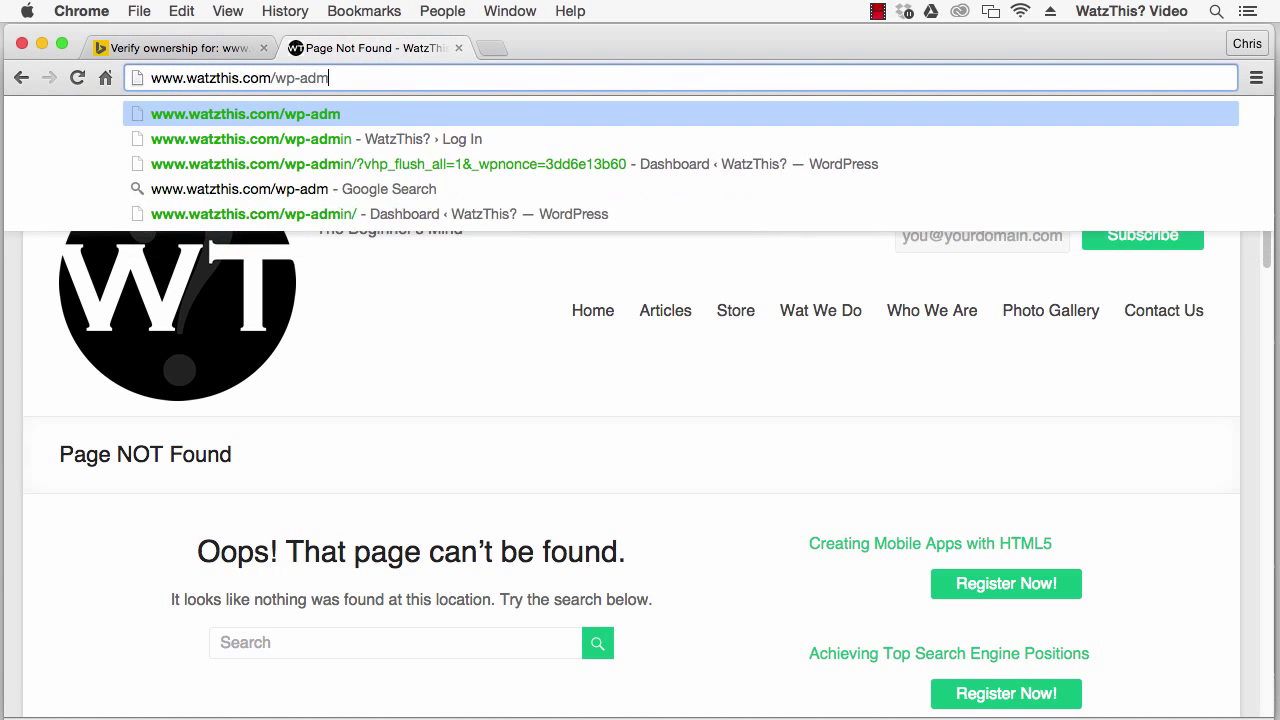
{"action": "type", "text": "in"}
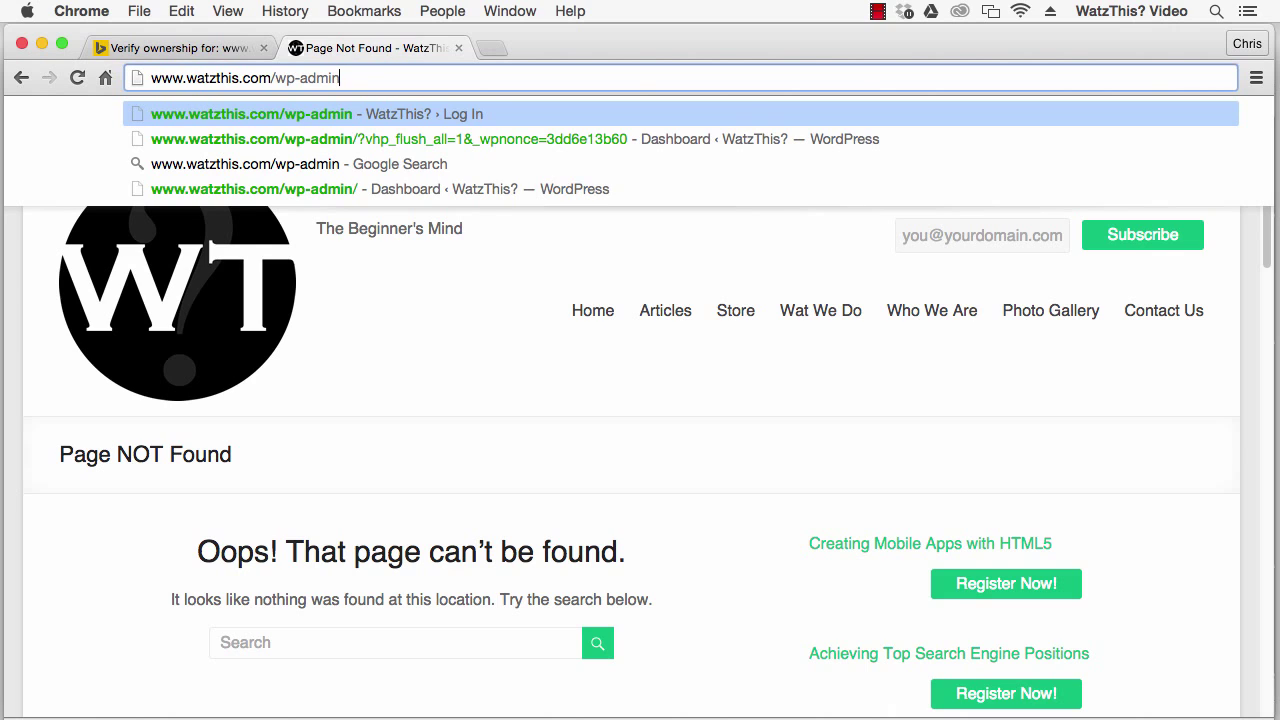
{"action": "key", "text": "Return"}
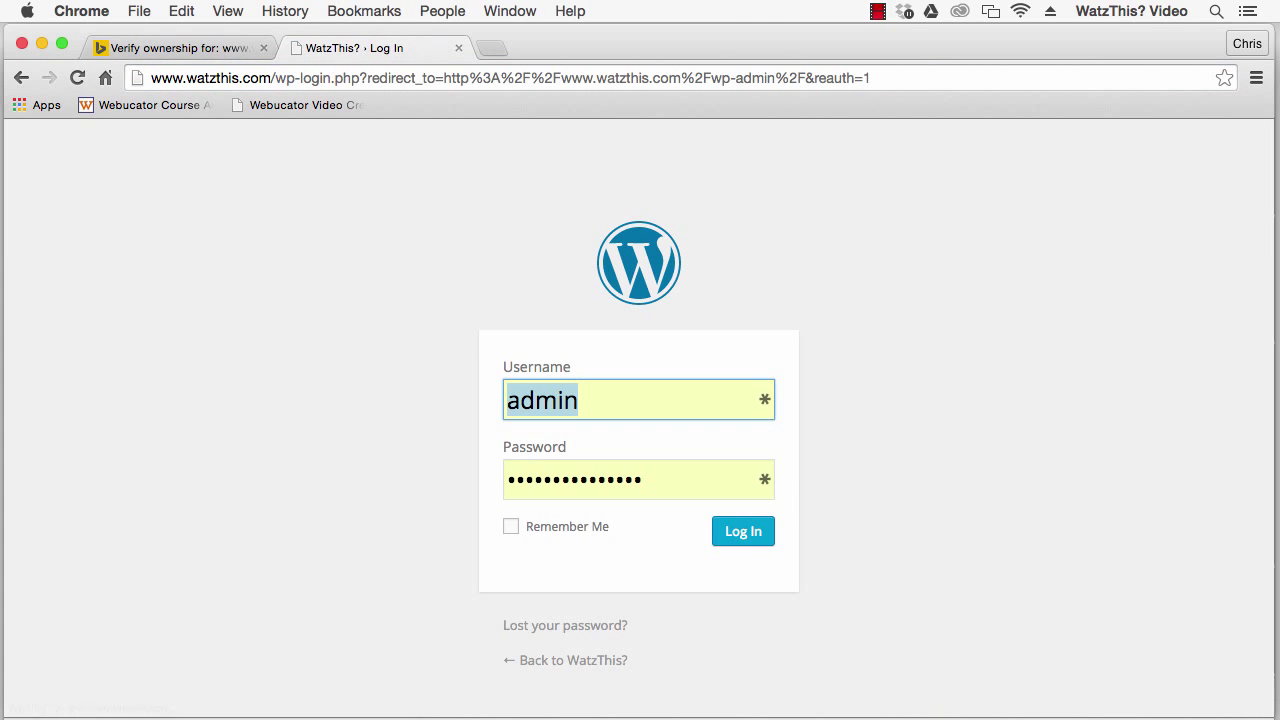
{"action": "left_click", "coordinate": [741, 541]}
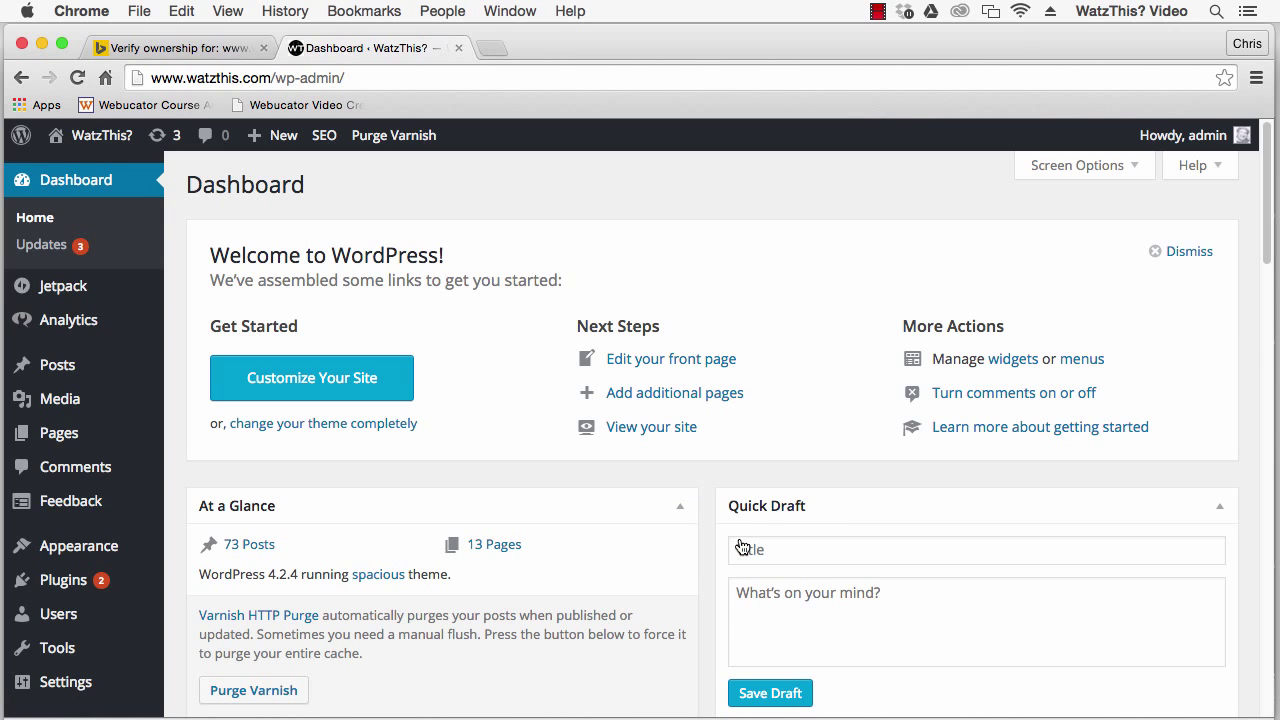
{"action": "left_click_drag", "start_coordinate": [1266, 280], "coordinate": [1272, 328]}
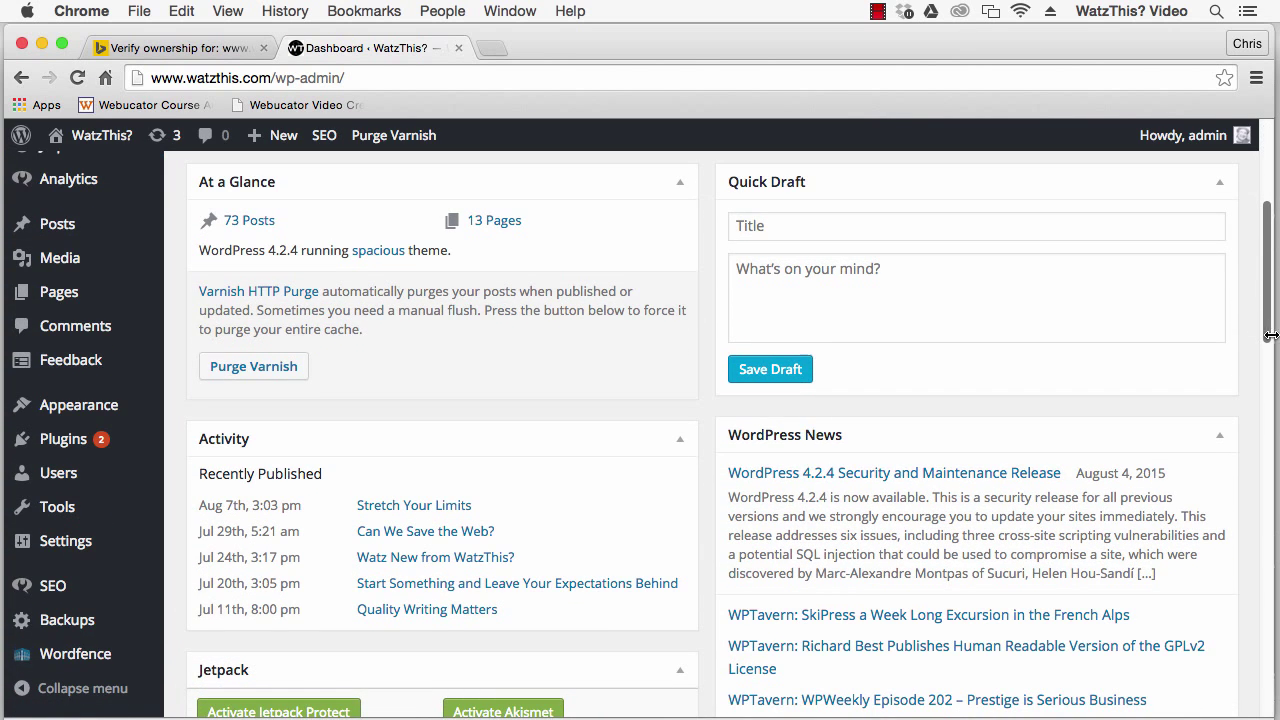
Paste the Bing code into Yoast SEO's Webmaster Tools Bing field and save changes
{"action": "left_click", "coordinate": [55, 590]}
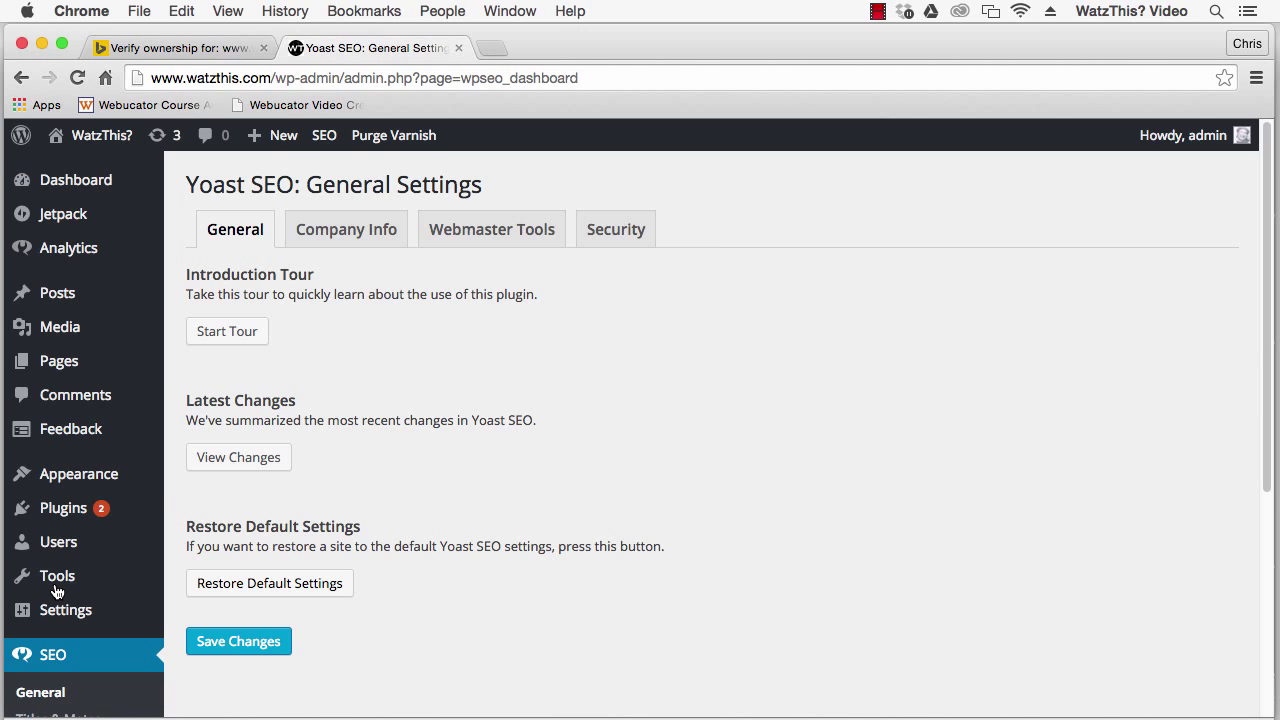
{"action": "left_click", "coordinate": [500, 246]}
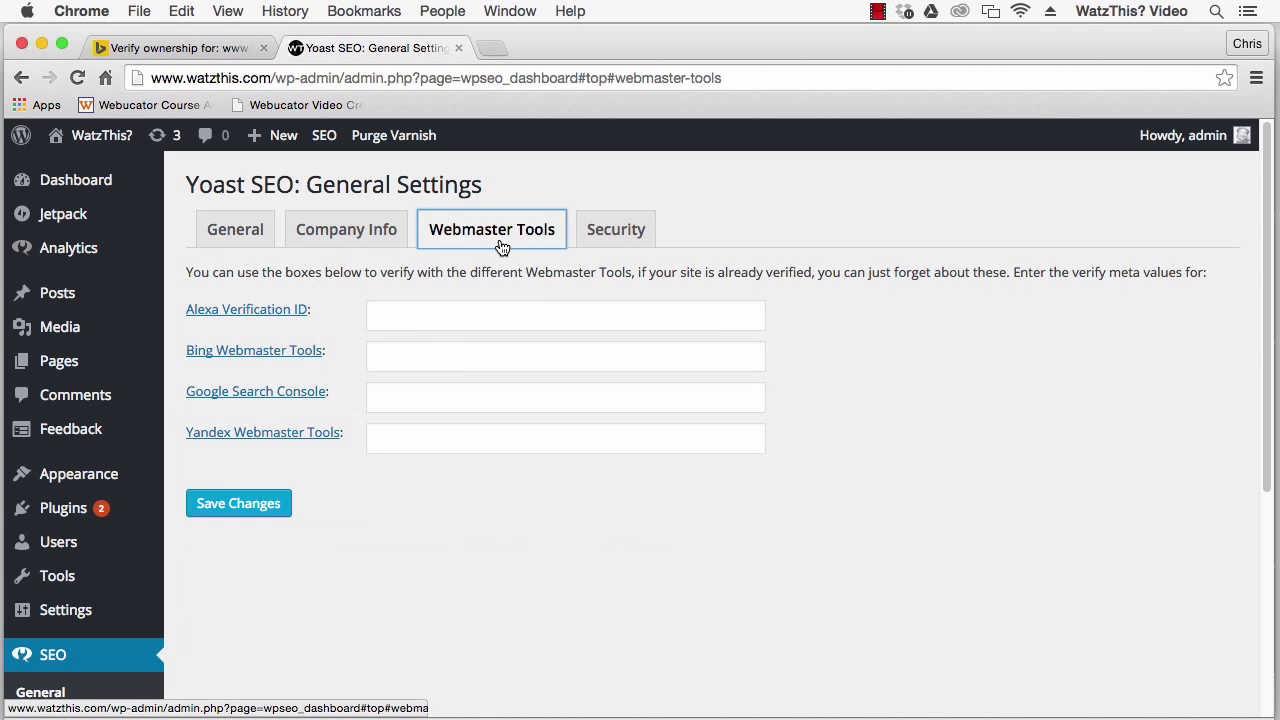
{"action": "left_click", "coordinate": [447, 361]}
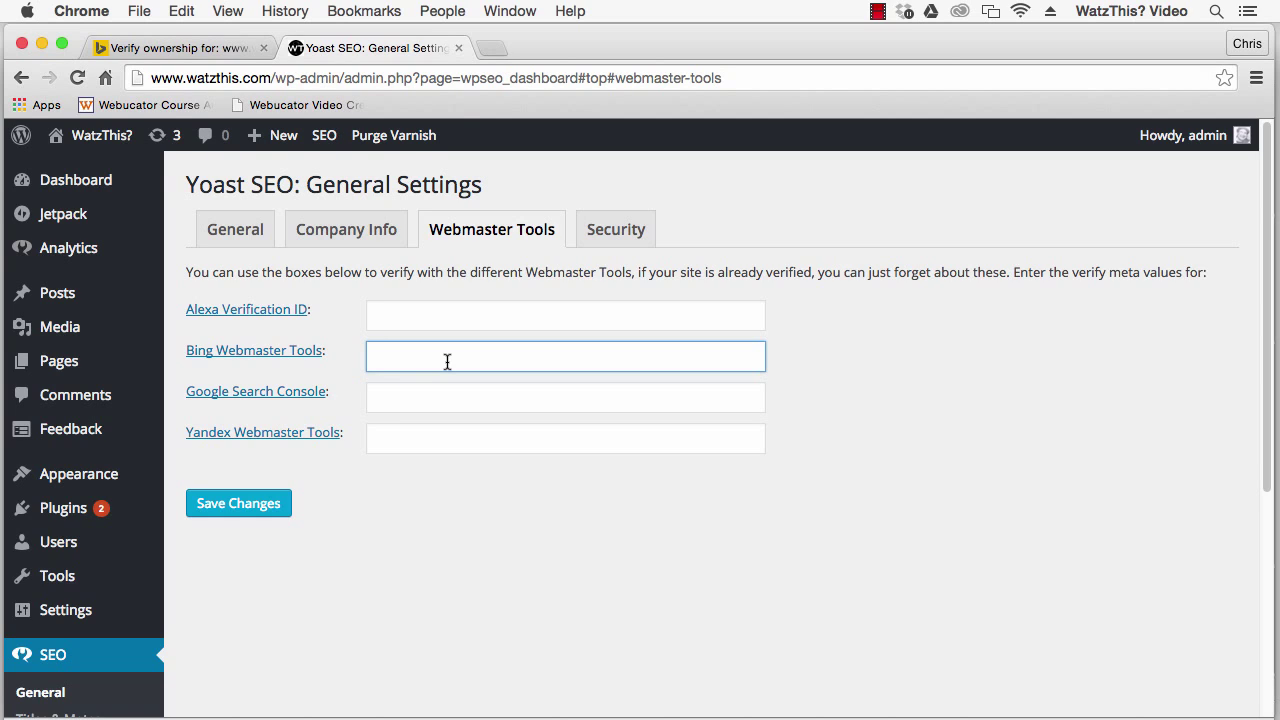
{"action": "key", "text": "super+v"}
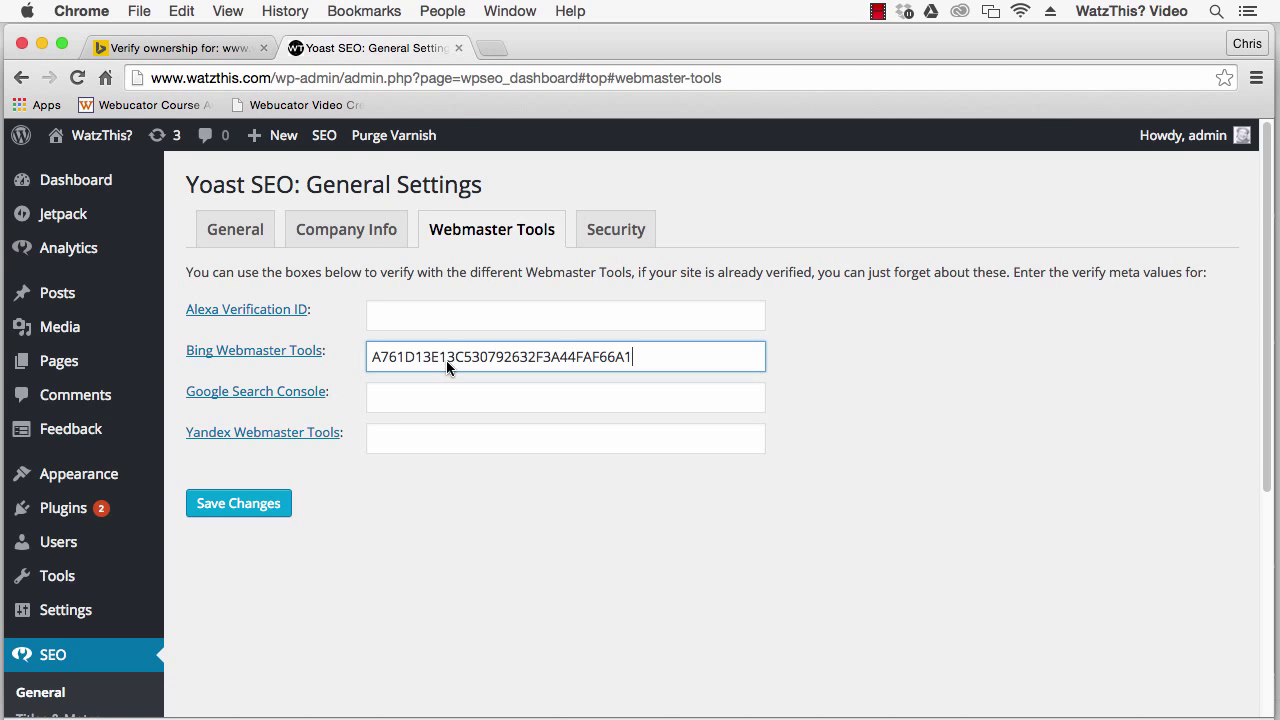
{"action": "left_click", "coordinate": [234, 504]}
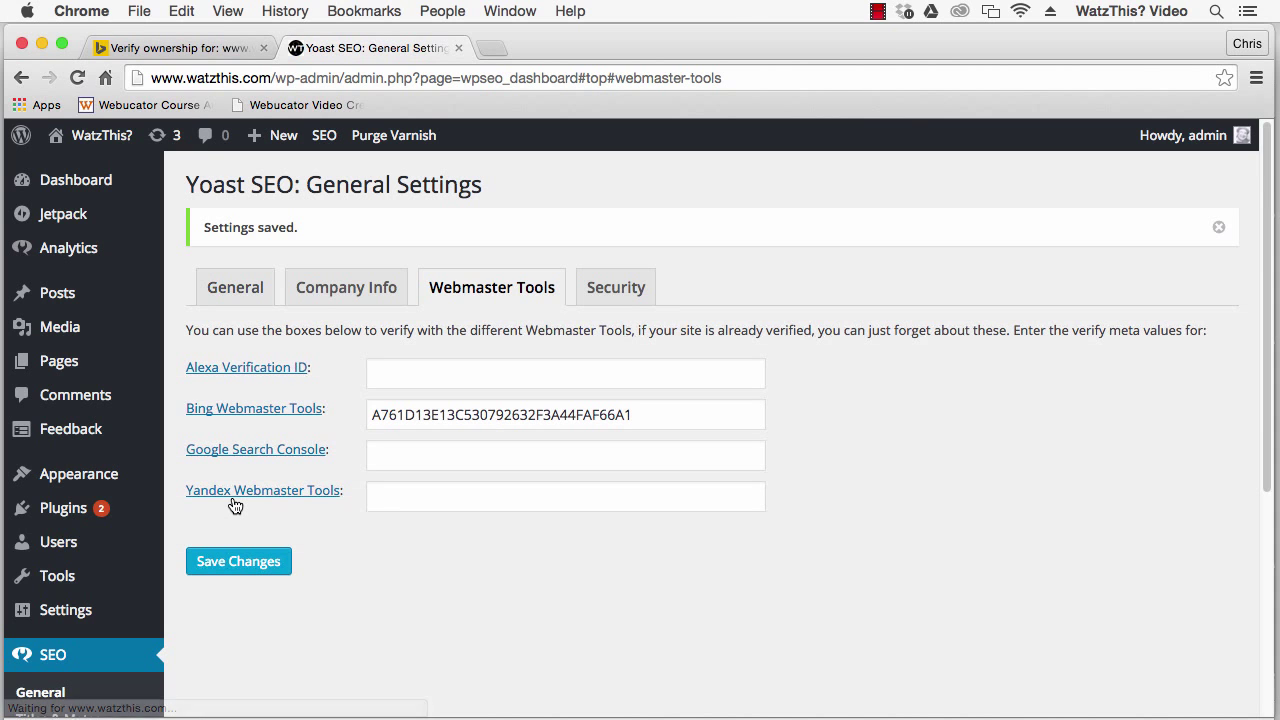
{"action": "left_click", "coordinate": [168, 52]}
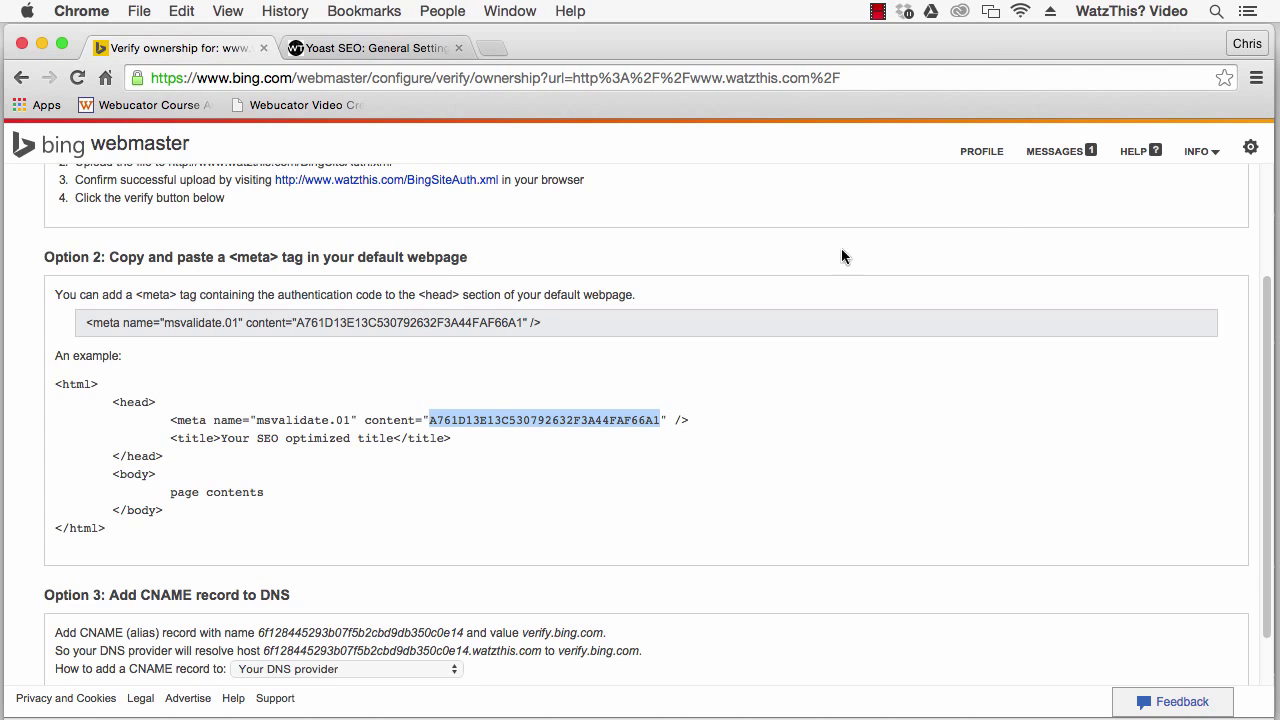
{"action": "scroll", "coordinate": [1270, 290], "scroll_direction": "down", "scroll_amount": 1}
{"action": "scroll", "coordinate": [1270, 290], "scroll_direction": "down", "scroll_amount": 2}
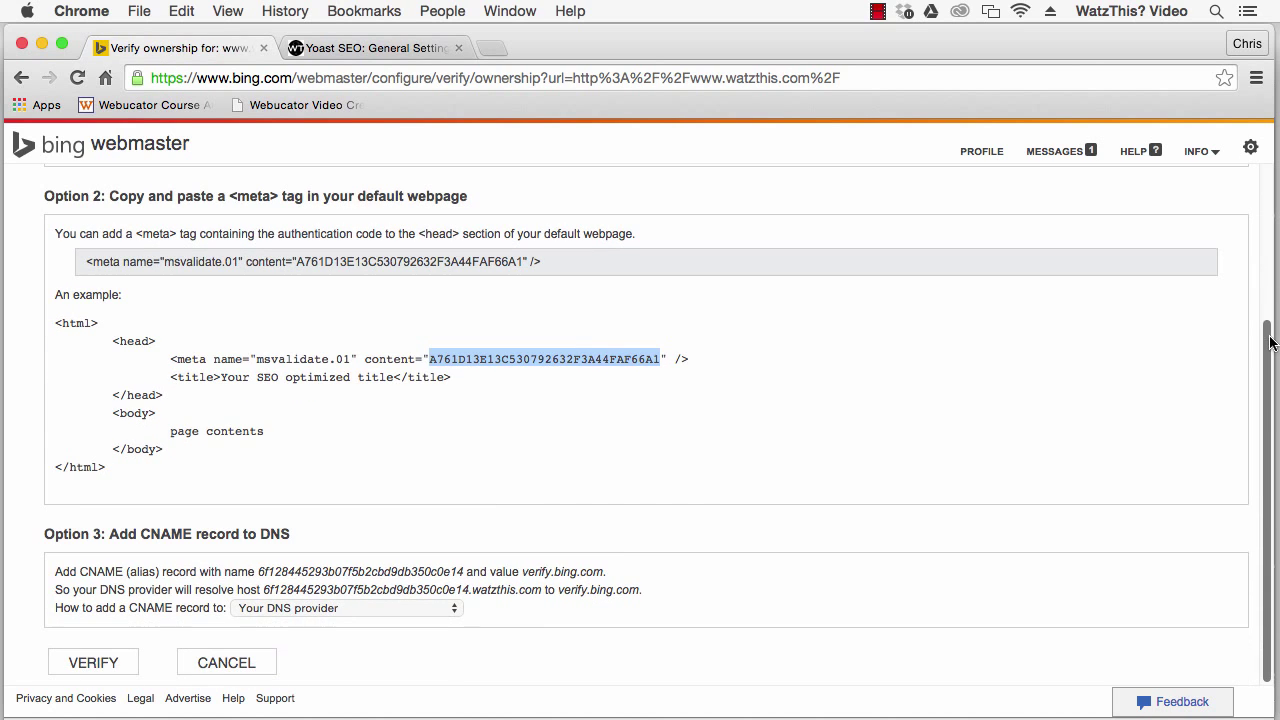
{"action": "left_click", "coordinate": [84, 670]}
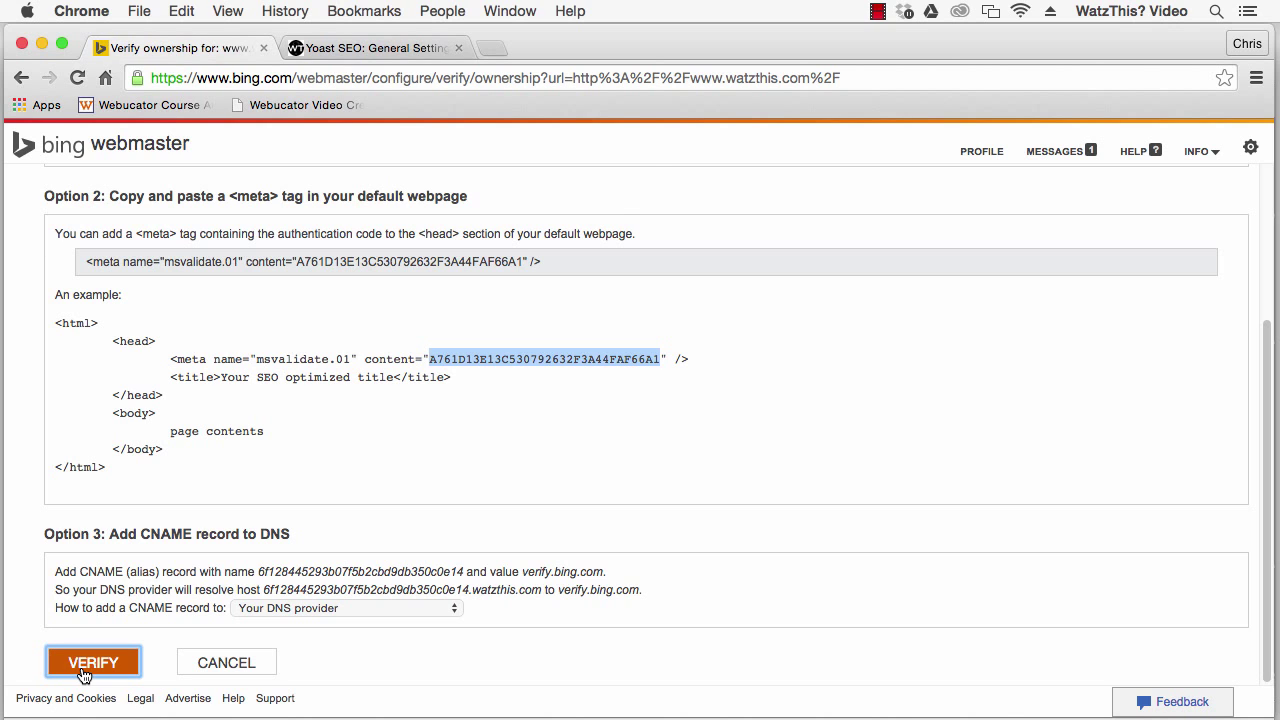